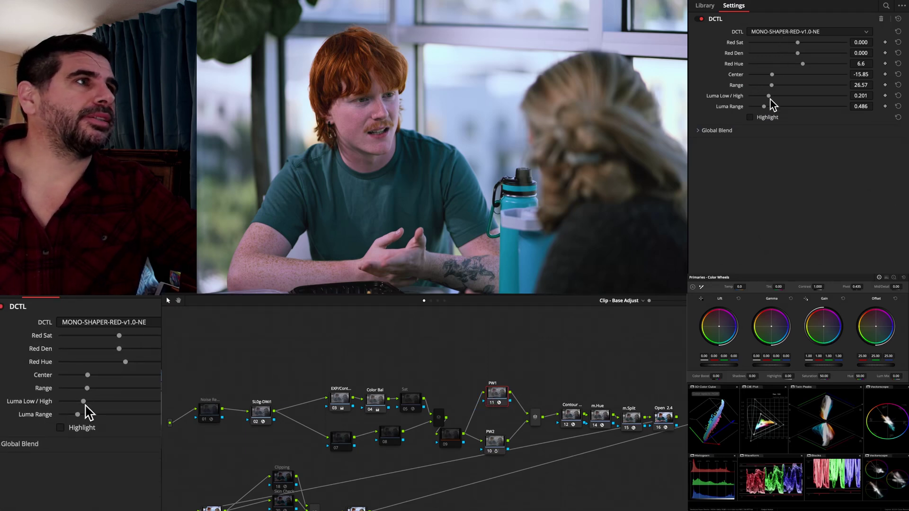
Preview the hair selection matte, then add another input to the Layer Mixer node.
click(769, 119)
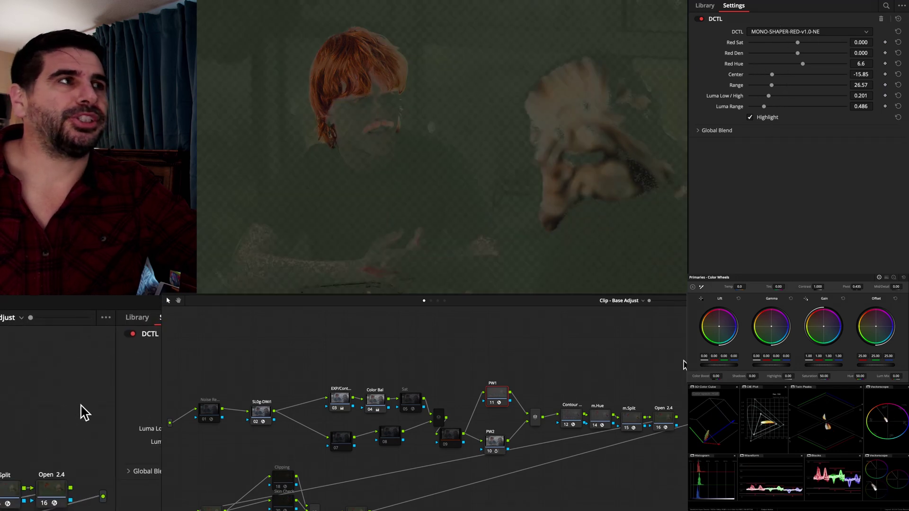
click(761, 119)
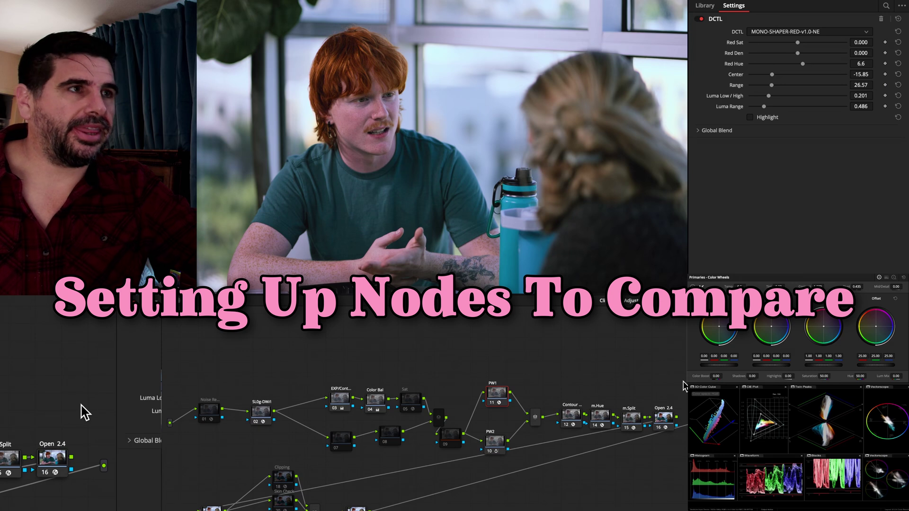
click(496, 442)
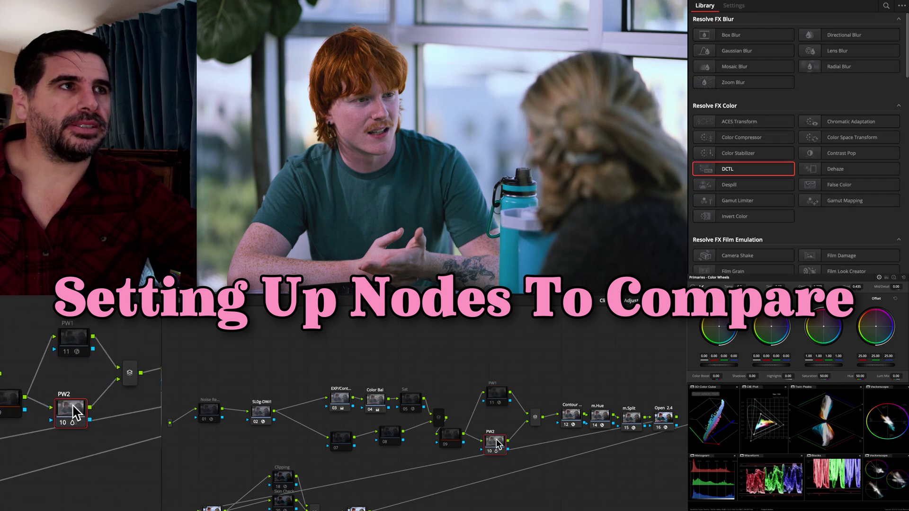
right_click(537, 416)
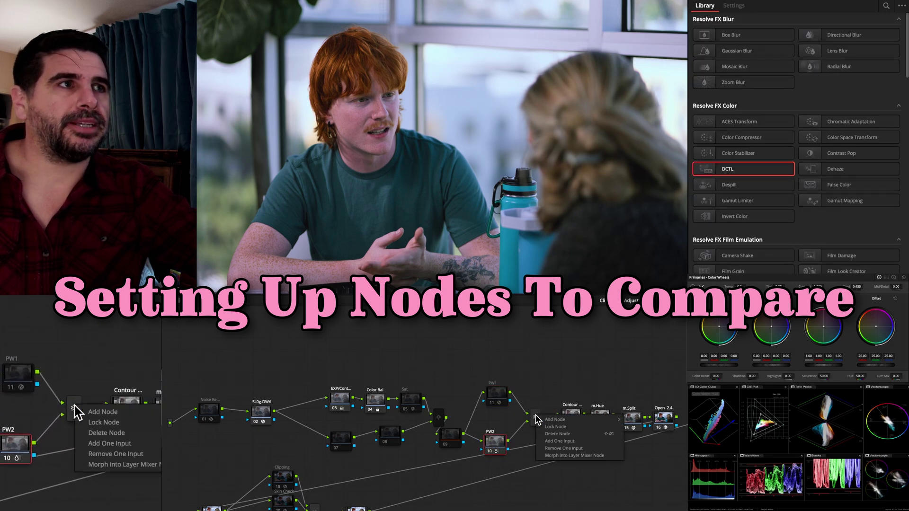
click(574, 456)
Rotate PW1's DCTL Red Hue to about -53.7 for green hair, then toggle PW2 to compare.
click(501, 400)
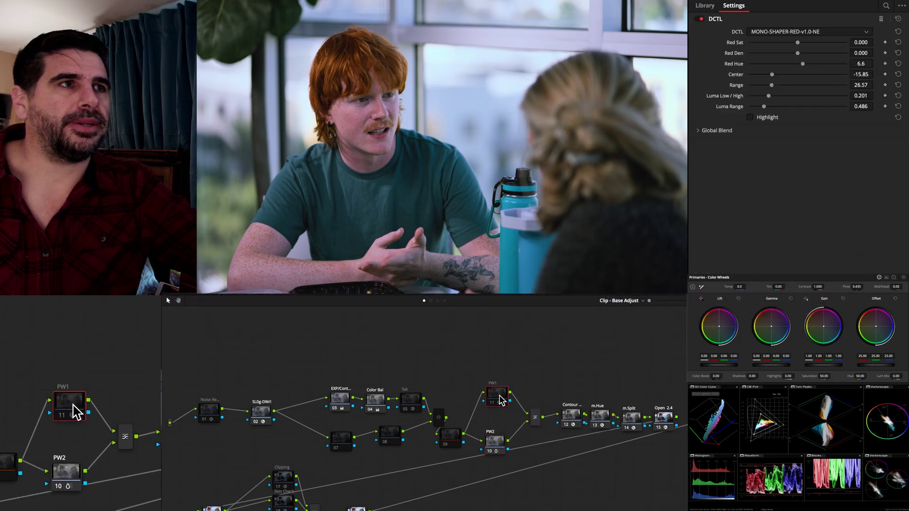
click(496, 449)
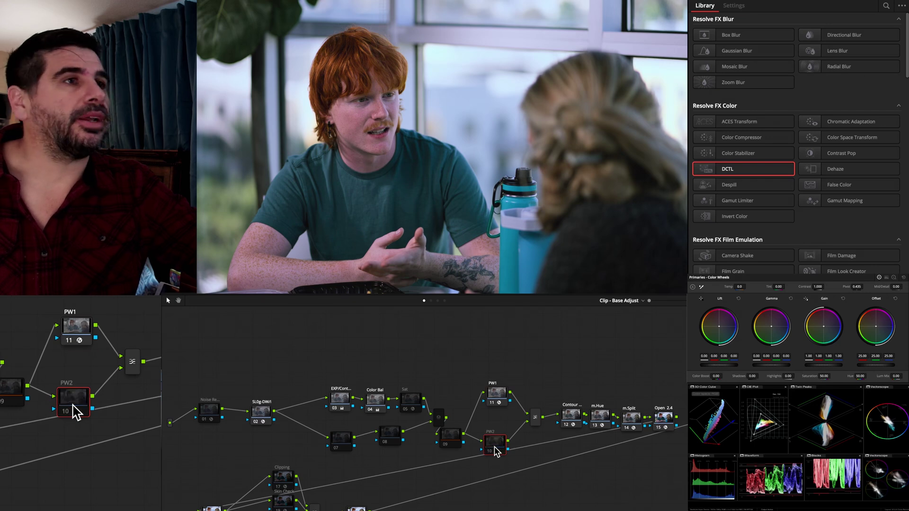
click(496, 399)
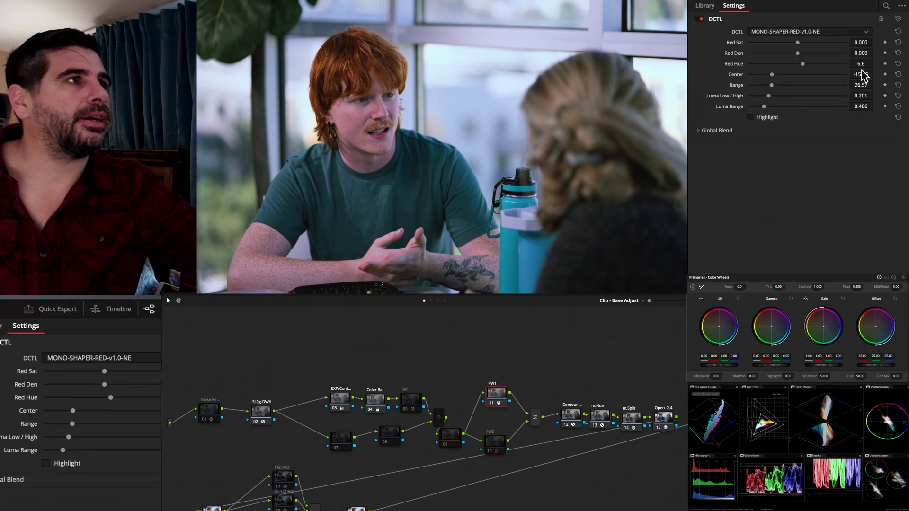
drag(803, 63, 755, 65)
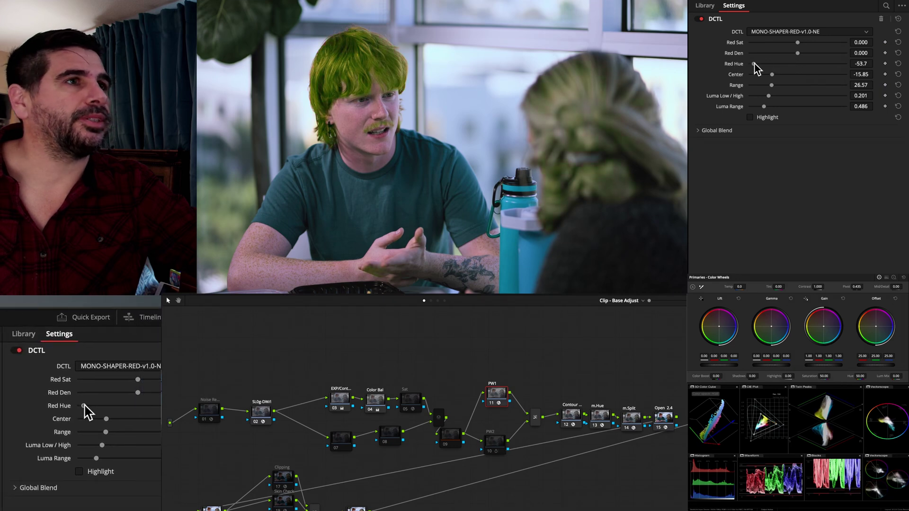
click(493, 448)
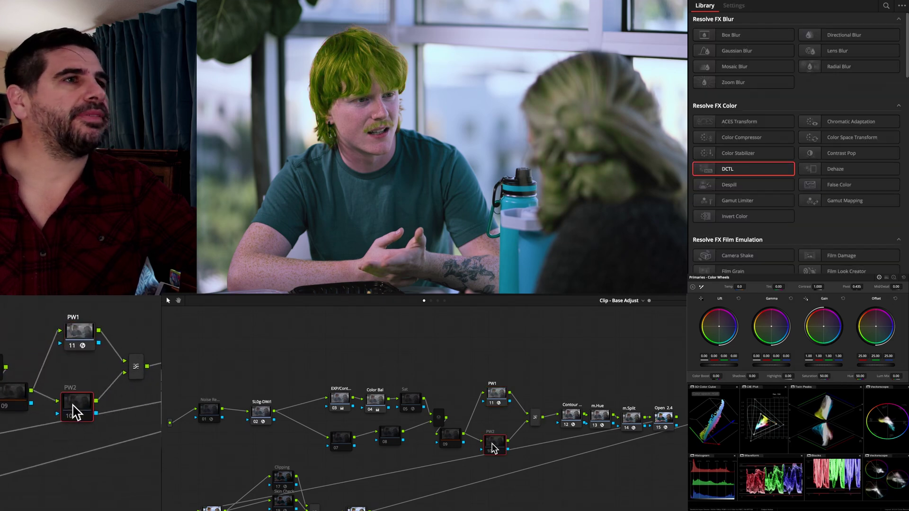
key(ctrl+d)
key(ctrl+d)
key(ctrl+d)
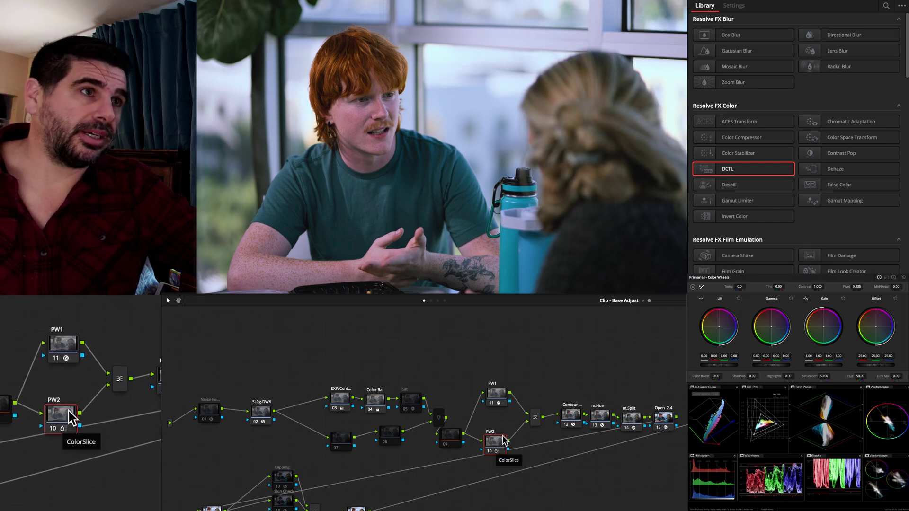
Bypass PW2 and refine PW1's hair matte: Center -12.97, Range 30.72, luma limits 0.249/0.342.
click(494, 399)
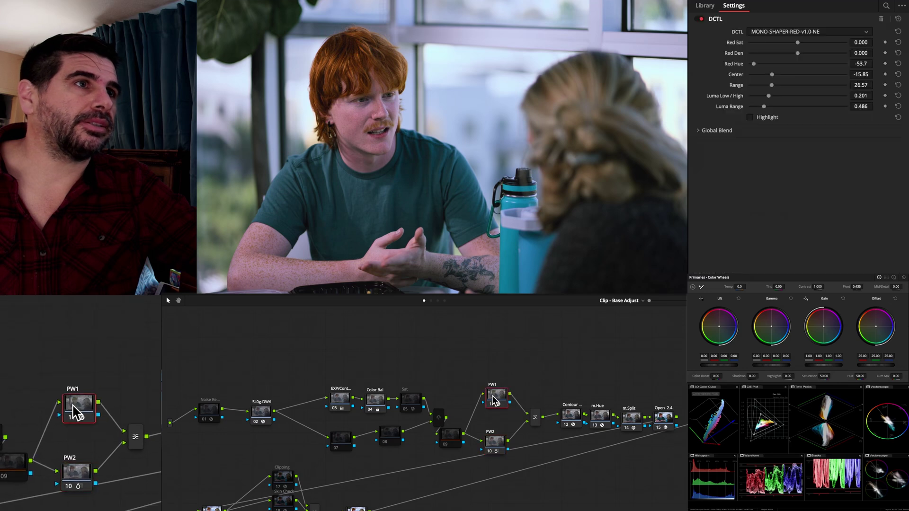
click(493, 447)
click(490, 447)
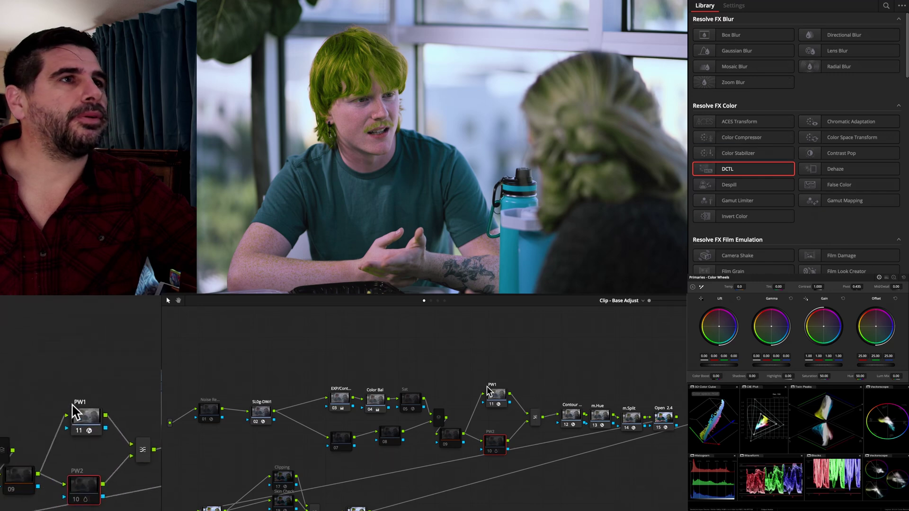
click(496, 397)
click(767, 117)
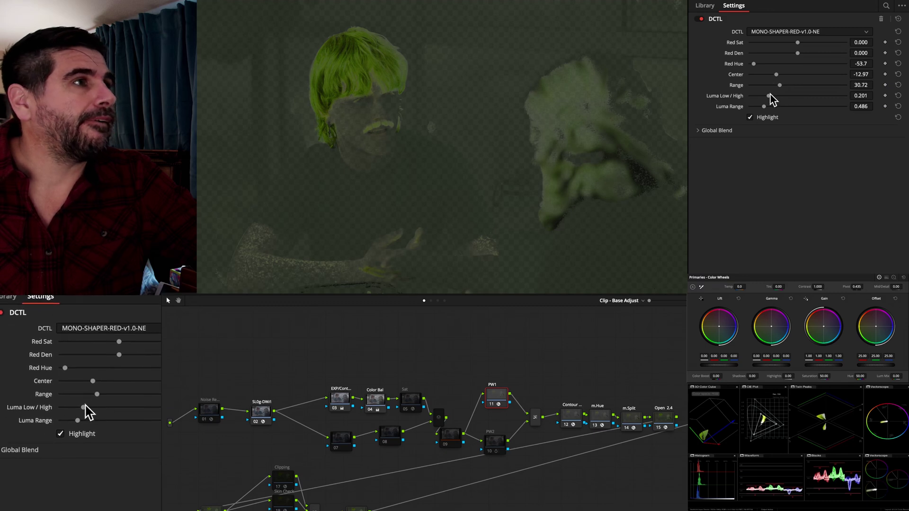
mouse_move(772, 99)
mouse_down()
mouse_move(781, 103)
mouse_move(745, 102)
mouse_move(757, 106)
mouse_up()
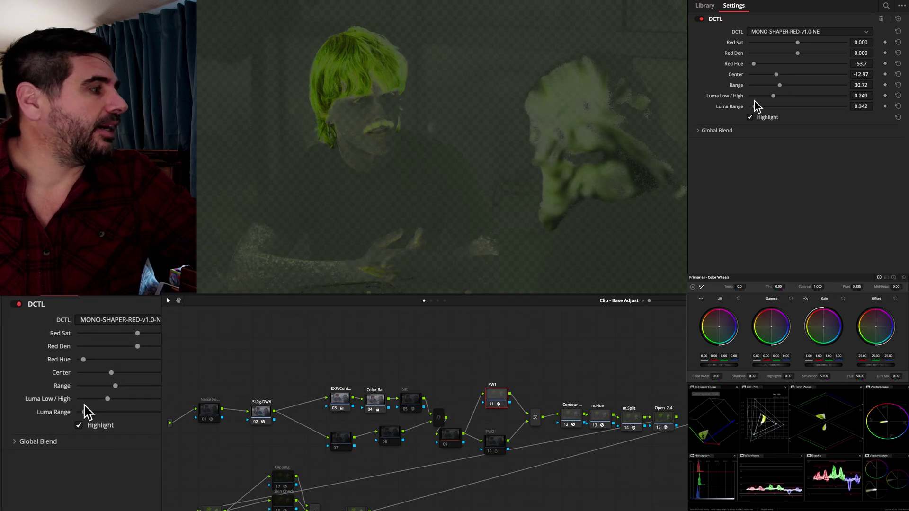
click(759, 117)
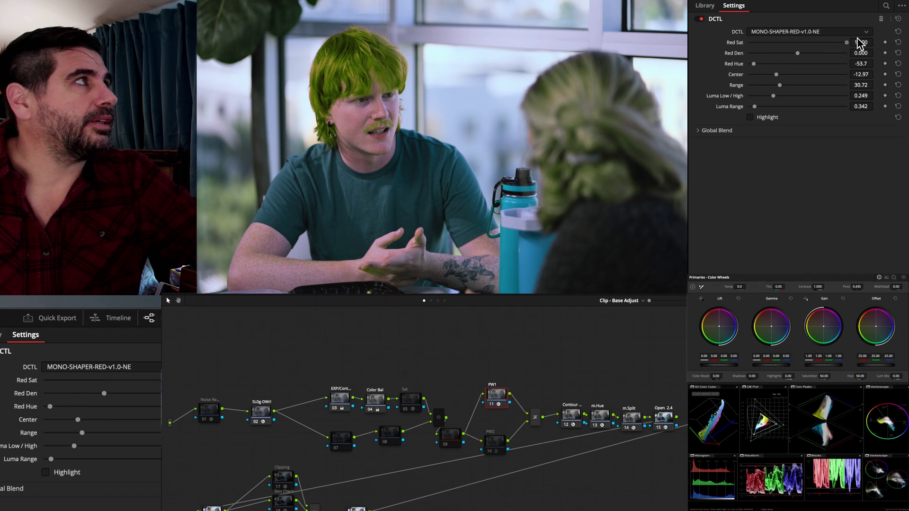
Lower PW1's red saturation and set Red Hue to -60.0, then re-enable PW2 to compare.
drag(846, 42, 752, 65)
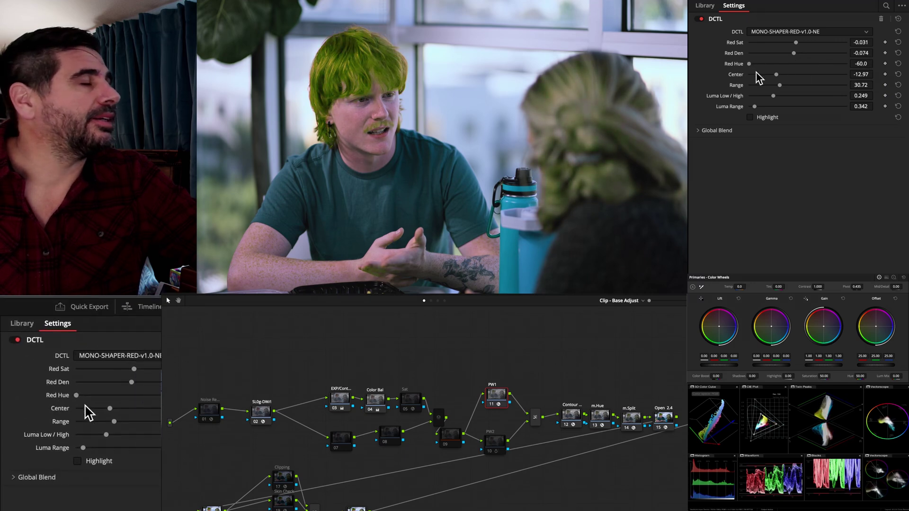
click(503, 448)
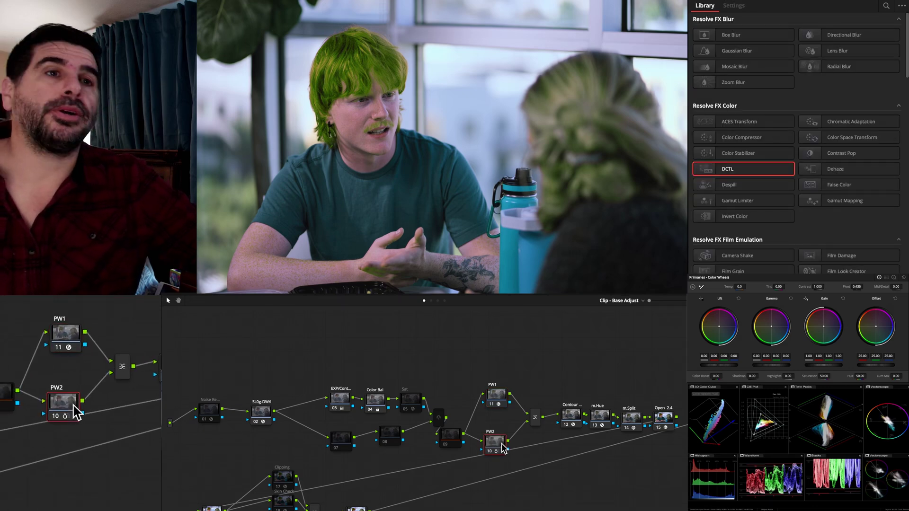
key(ctrl+d)
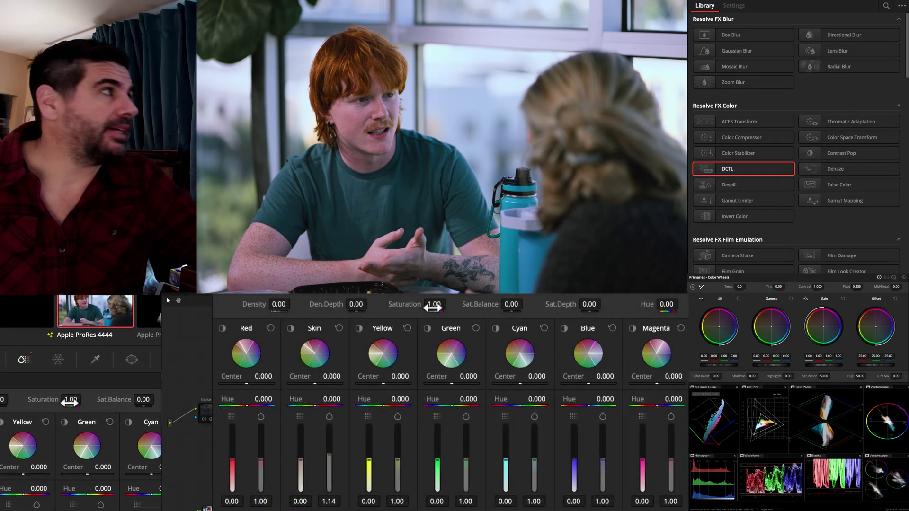
mouse_move(433, 308)
mouse_down()
mouse_move(380, 308)
mouse_move(434, 307)
mouse_move(415, 308)
mouse_up()
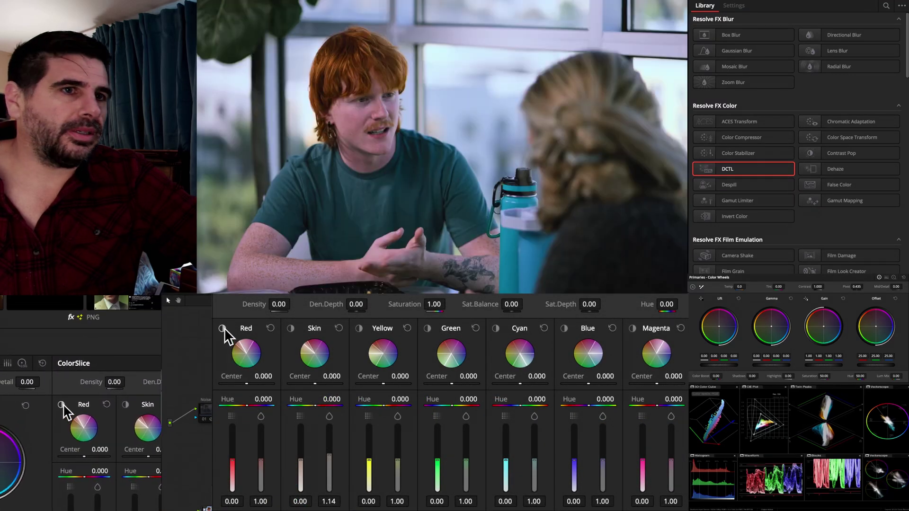
Switch the Color Slice isolation preview from the Red band to the Skin band, showing skin pixels on grey.
double_click(224, 328)
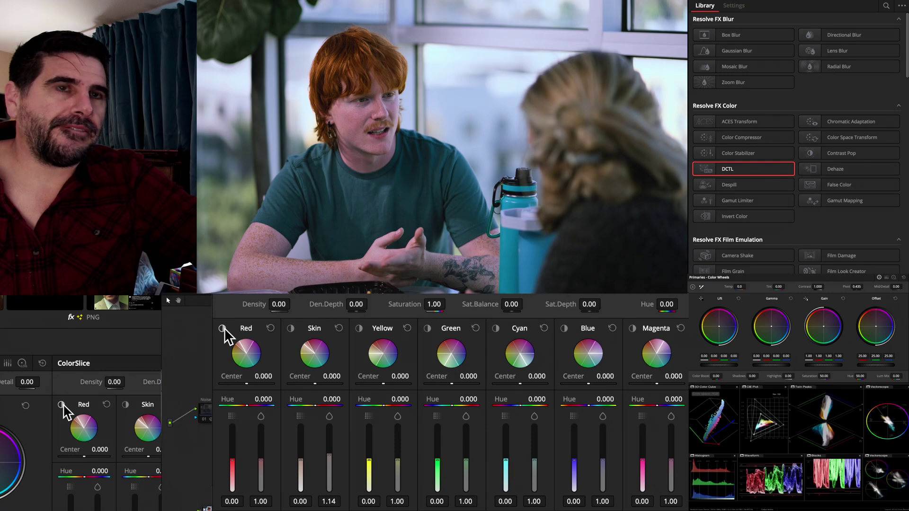
click(223, 328)
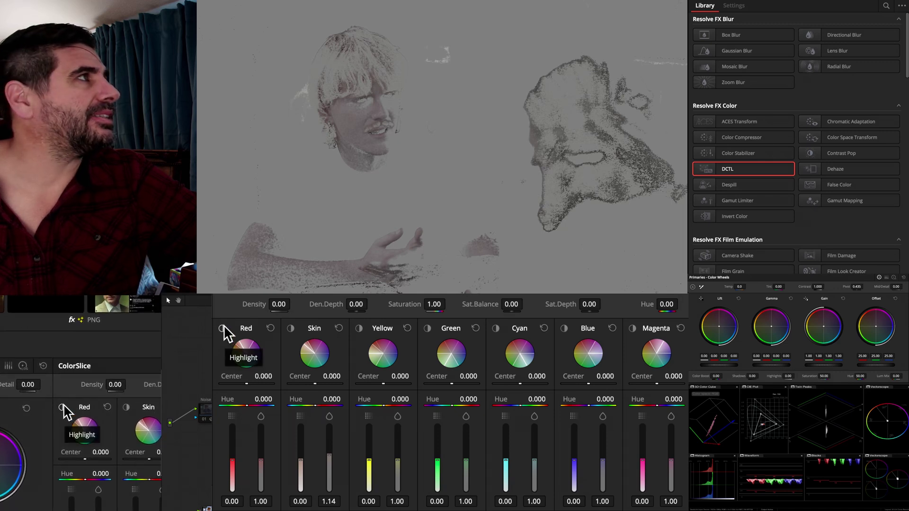
click(291, 329)
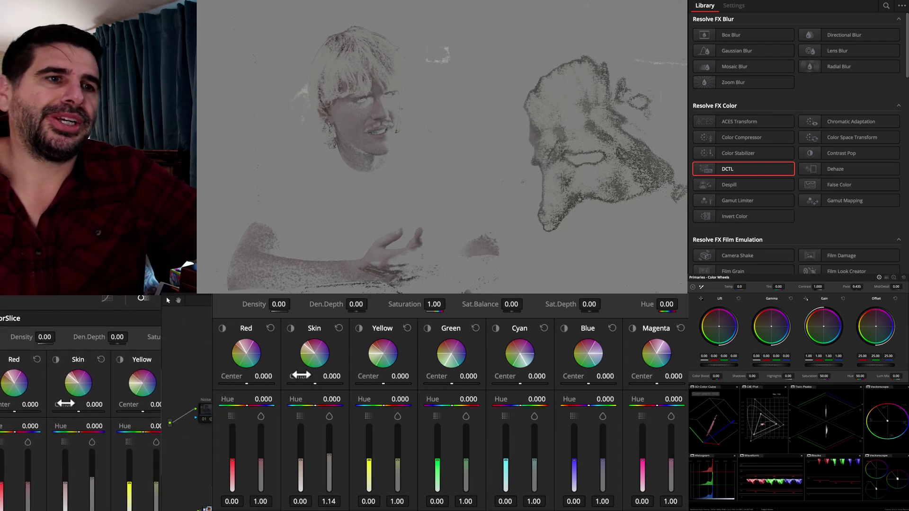
Drag the Skin band's Center to -0.362, shifting the isolation toward the hair and chair.
drag(300, 375, 351, 375)
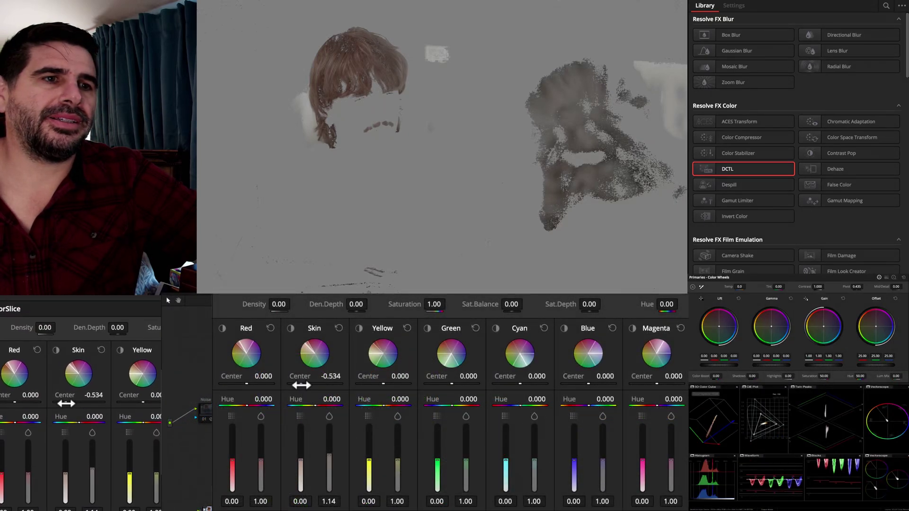
drag(301, 385, 381, 377)
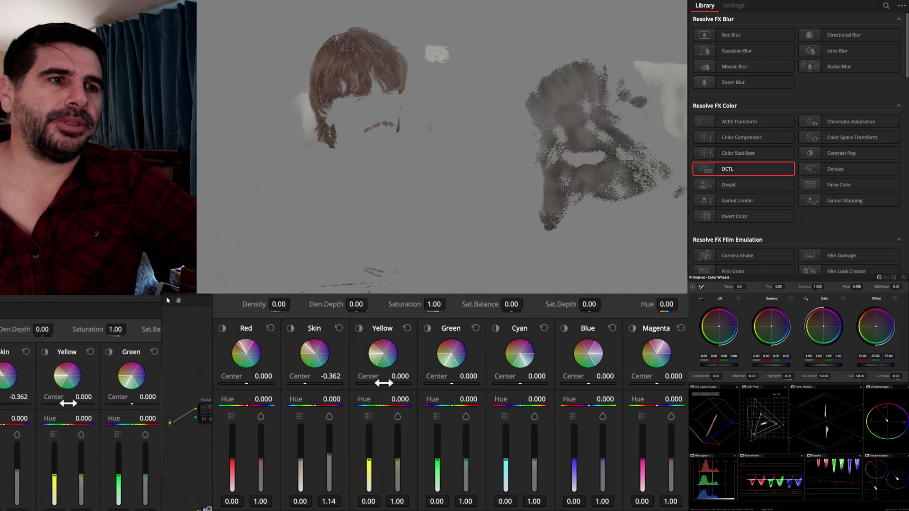
Shift the Yellow band's center to 0.136, then move the PW1 node higher in the graph.
drag(384, 384, 387, 385)
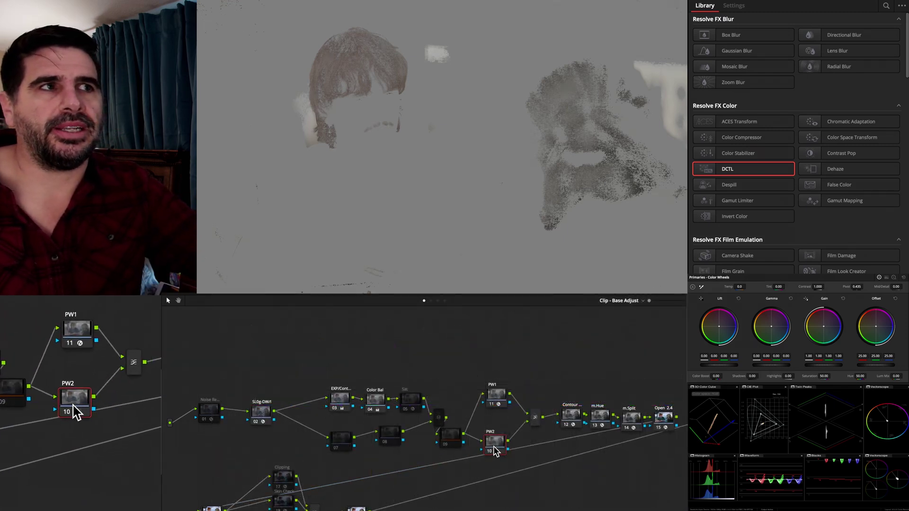
click(496, 400)
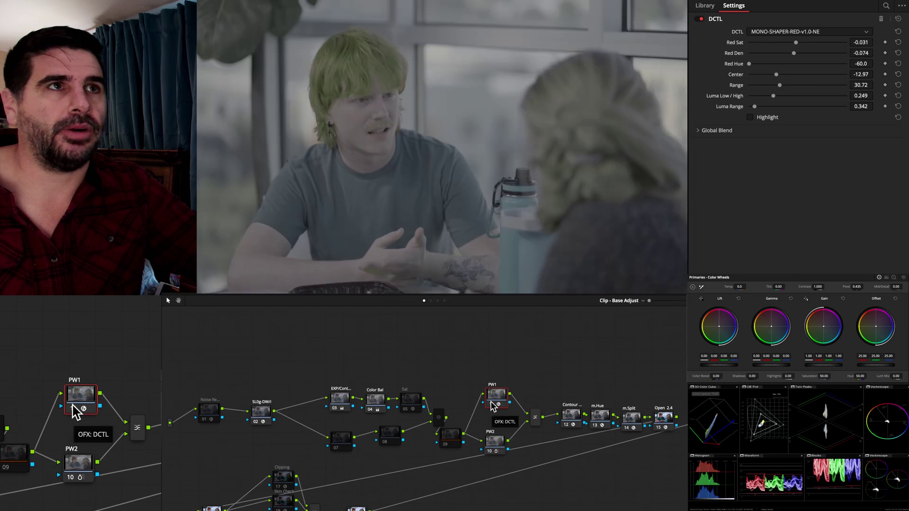
click(493, 447)
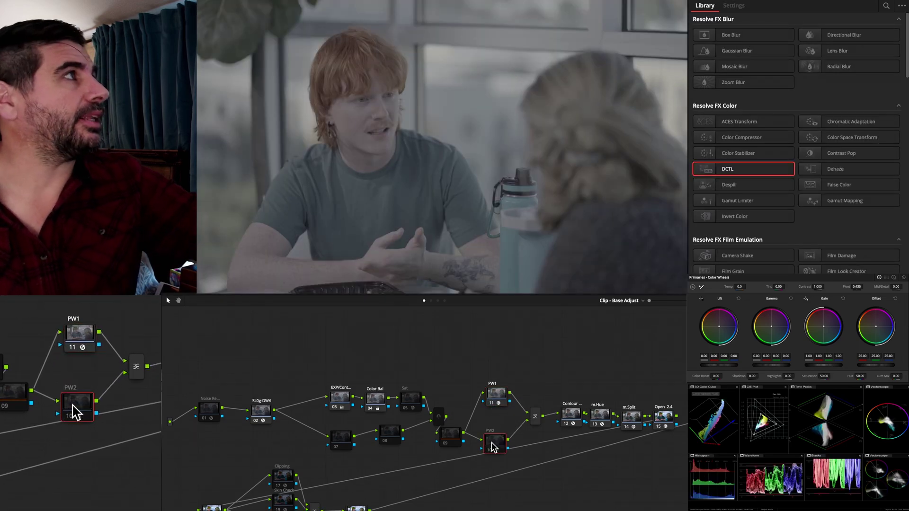
drag(496, 397, 500, 358)
Add a parallel node beneath PW1 and morph the mixer into a Layer Mixer.
key(alt+p)
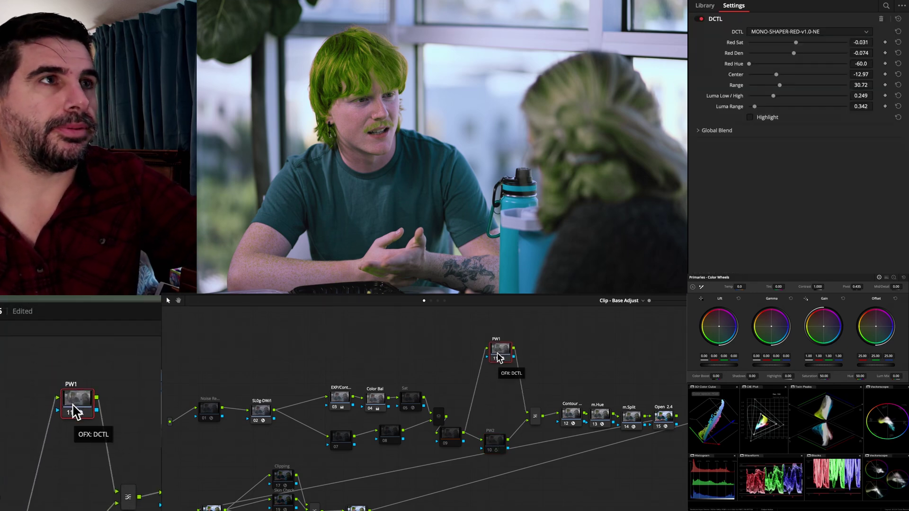
right_click(539, 404)
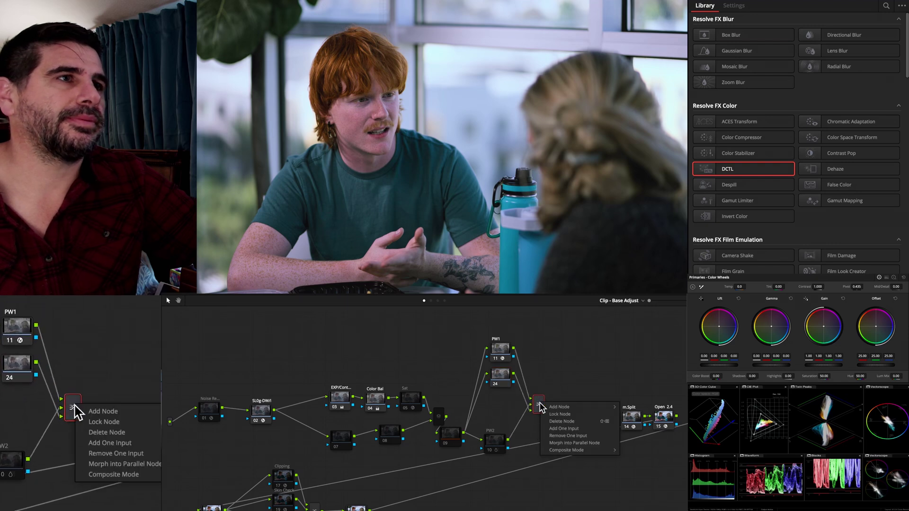
click(574, 443)
Apply a DCTL to node 23 set to MONO-SHAPER-SKIN.
click(501, 376)
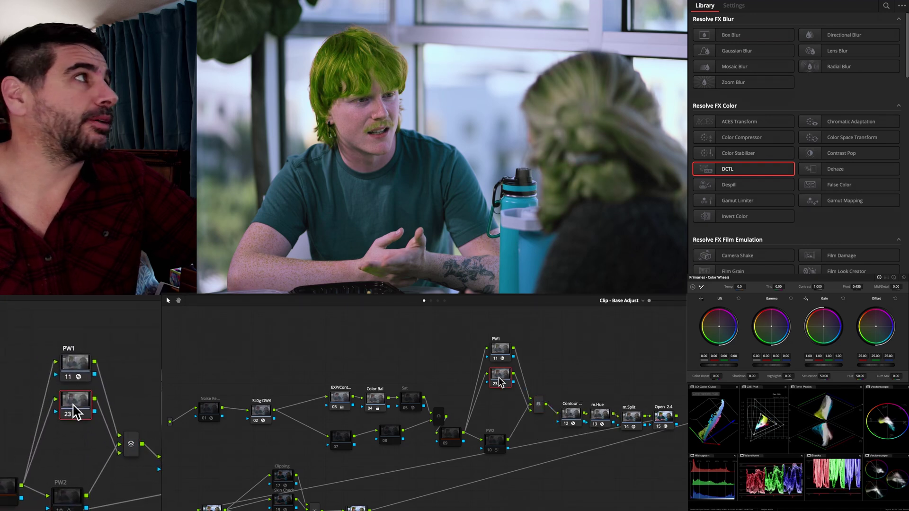
drag(756, 167, 500, 377)
click(770, 34)
scroll(788, 97, down, 10)
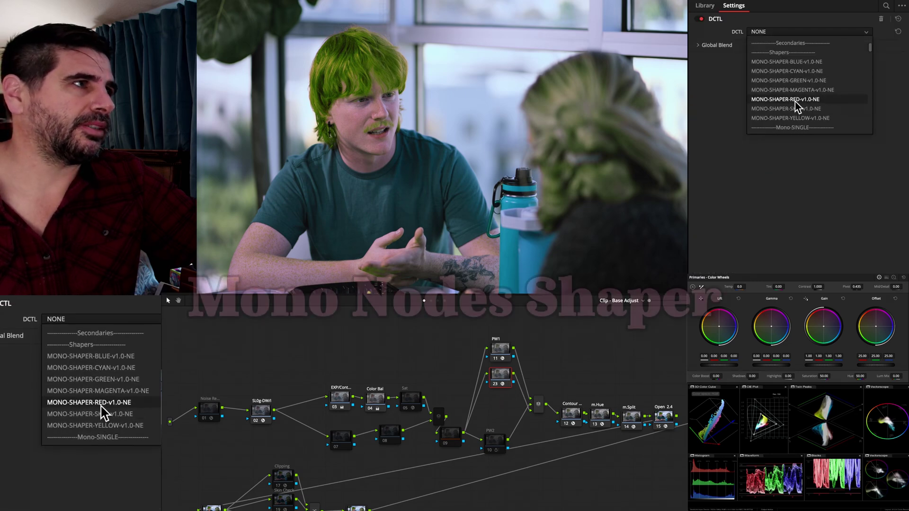
scroll(802, 93, down, 3)
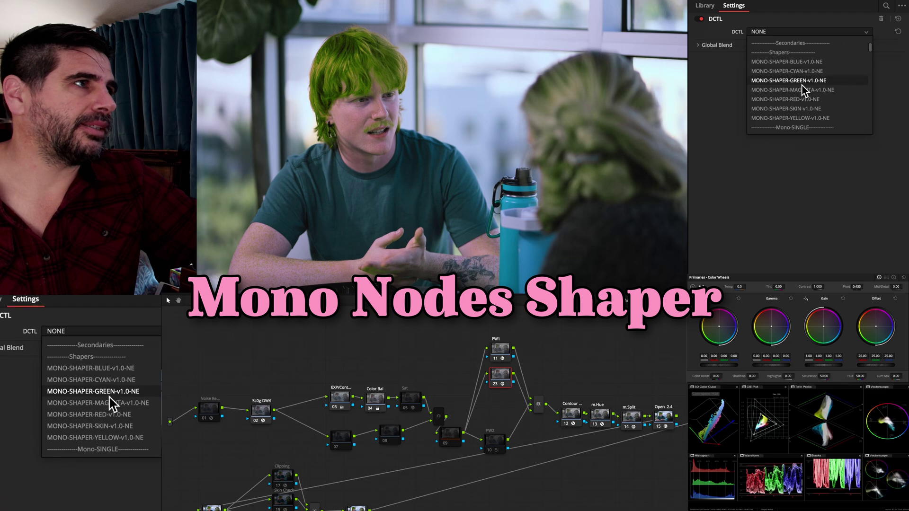
click(805, 109)
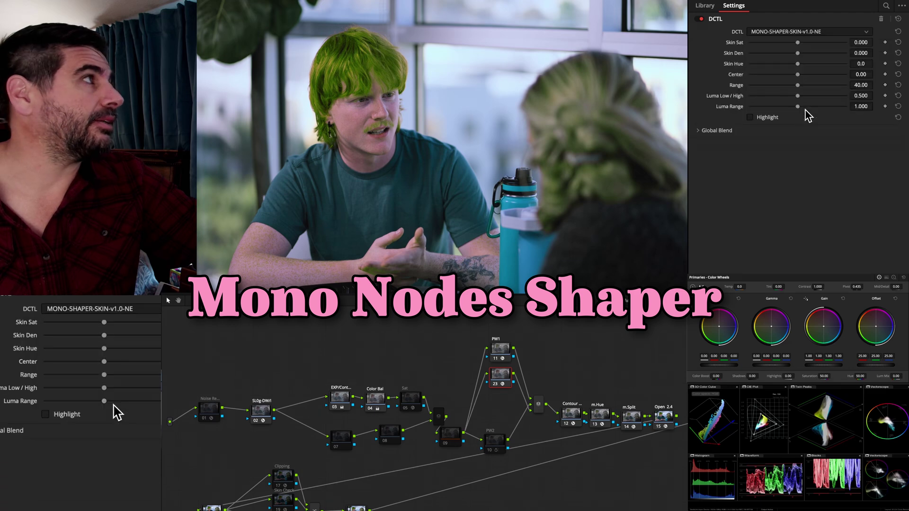
Show the skin selection as a highlight matte, shift its center and narrow its range.
click(767, 117)
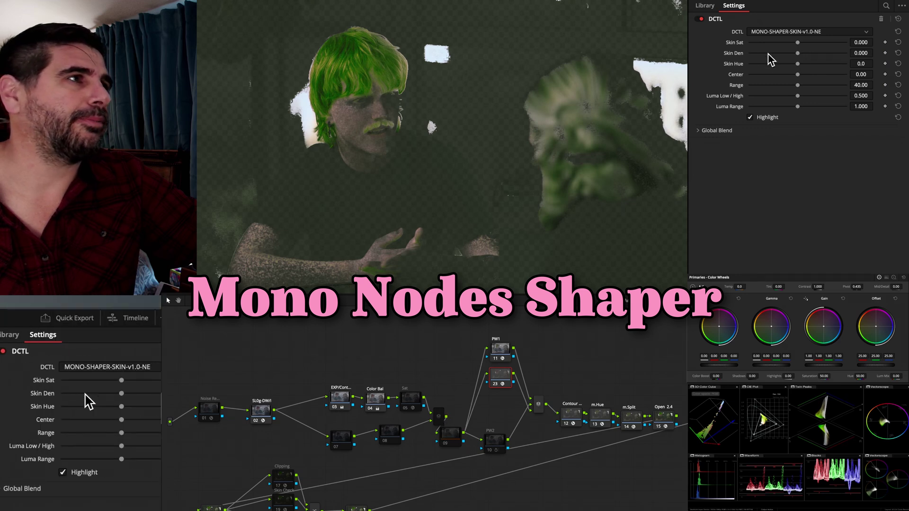
drag(781, 75, 842, 80)
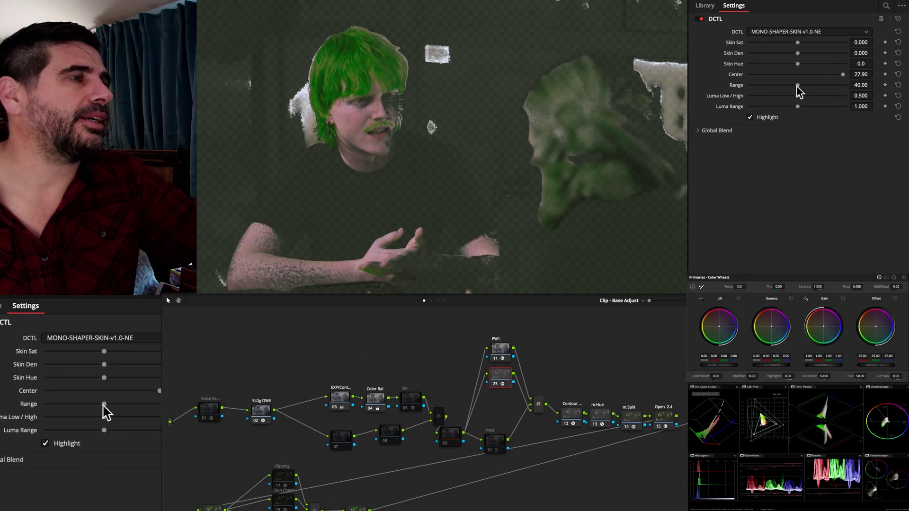
drag(848, 81, 822, 88)
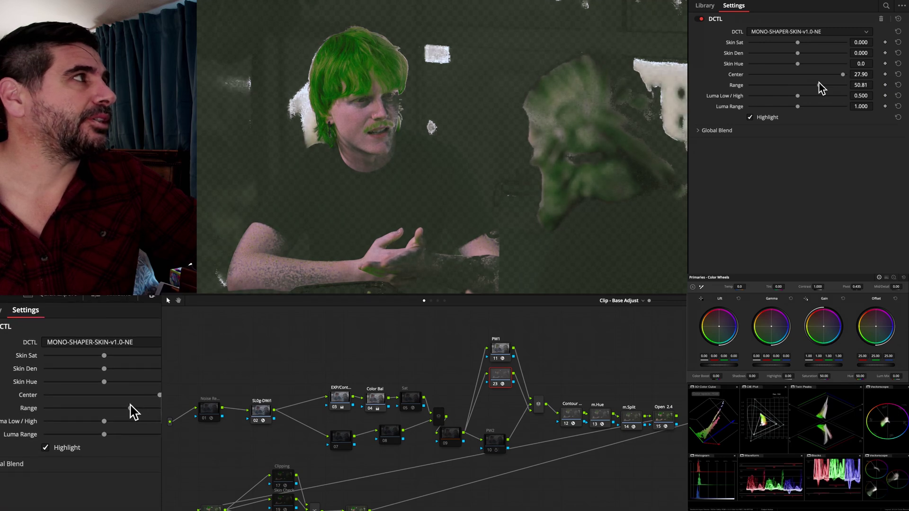
Restore PW1's red shaper Luma Range to 0.342.
click(512, 351)
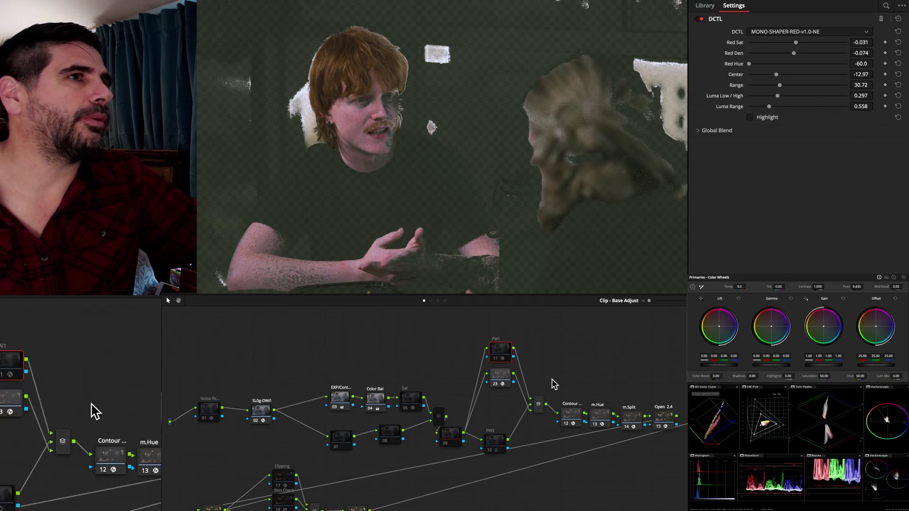
click(500, 378)
click(500, 356)
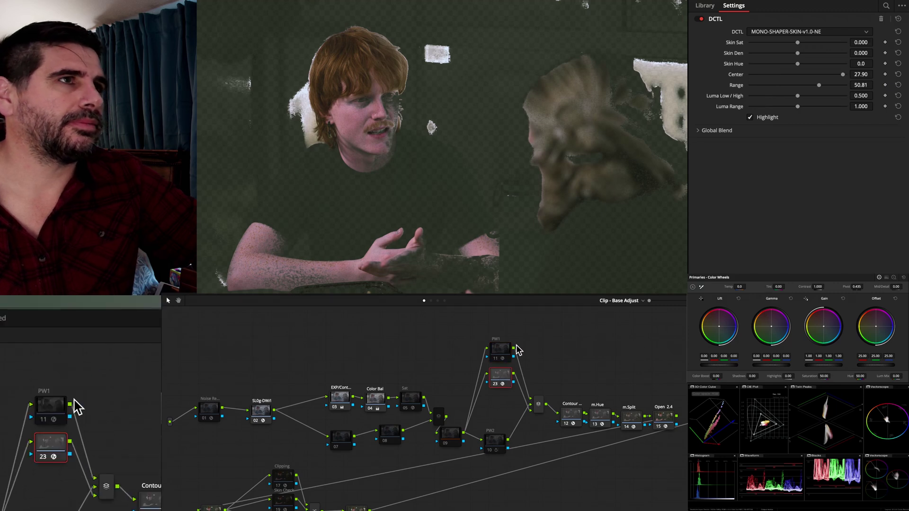
click(500, 356)
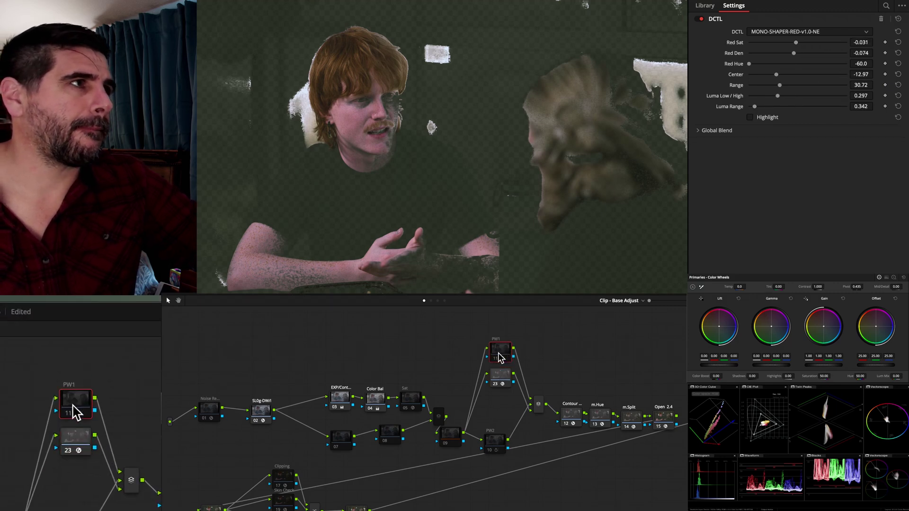
Tune the skin matte's Luma Low/High to 0.275, its range and center, then compare with PW1.
click(500, 378)
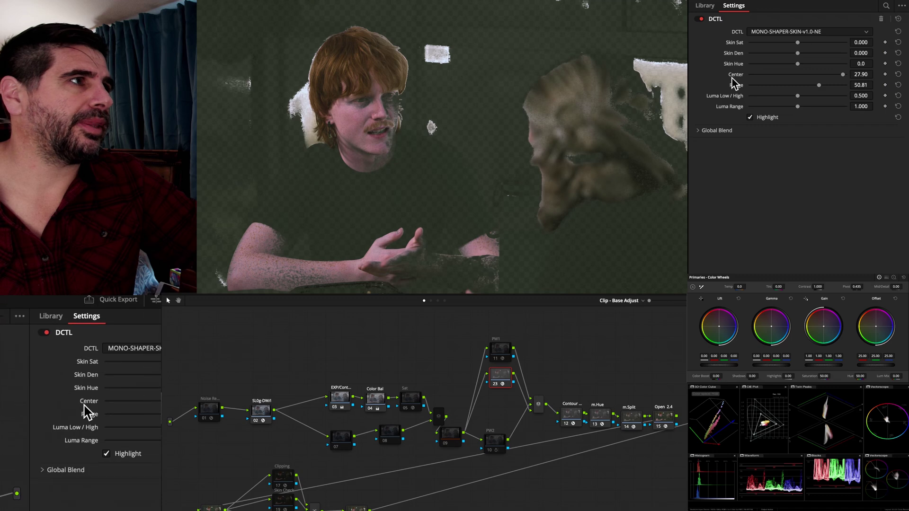
drag(799, 102, 819, 114)
click(776, 106)
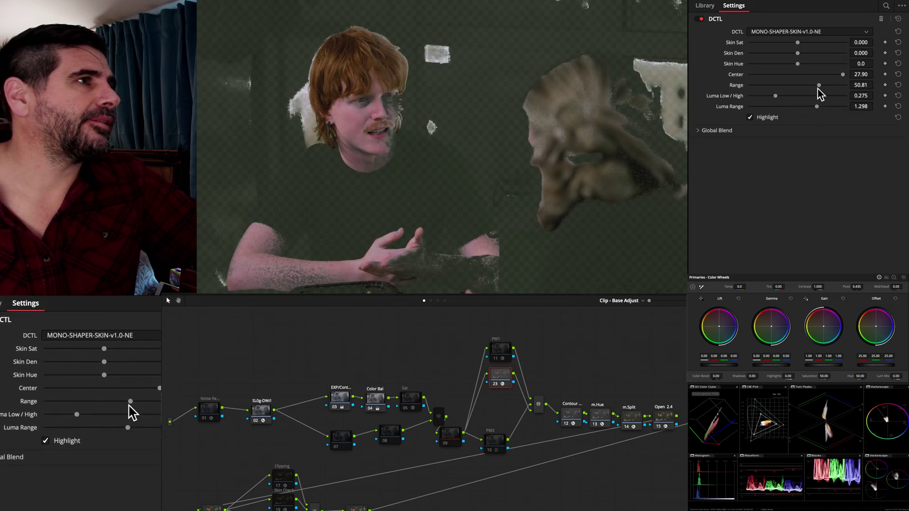
click(828, 85)
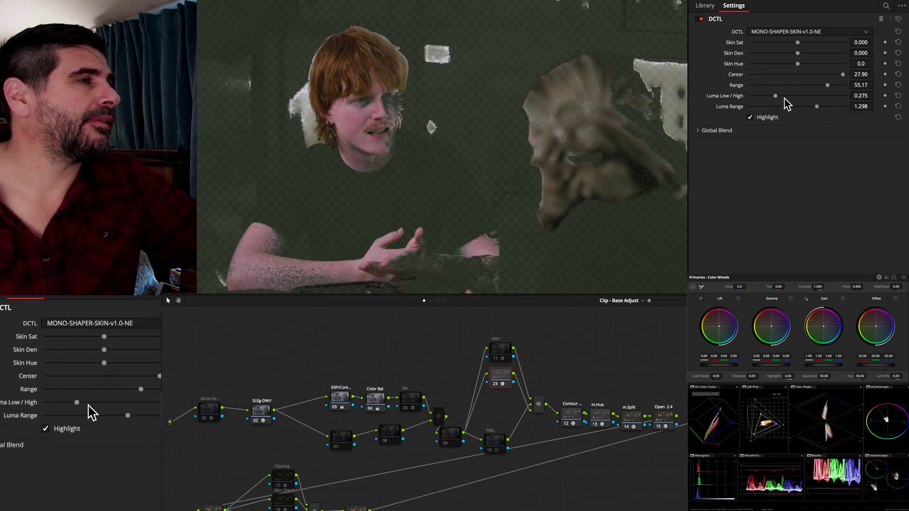
drag(776, 97, 802, 98)
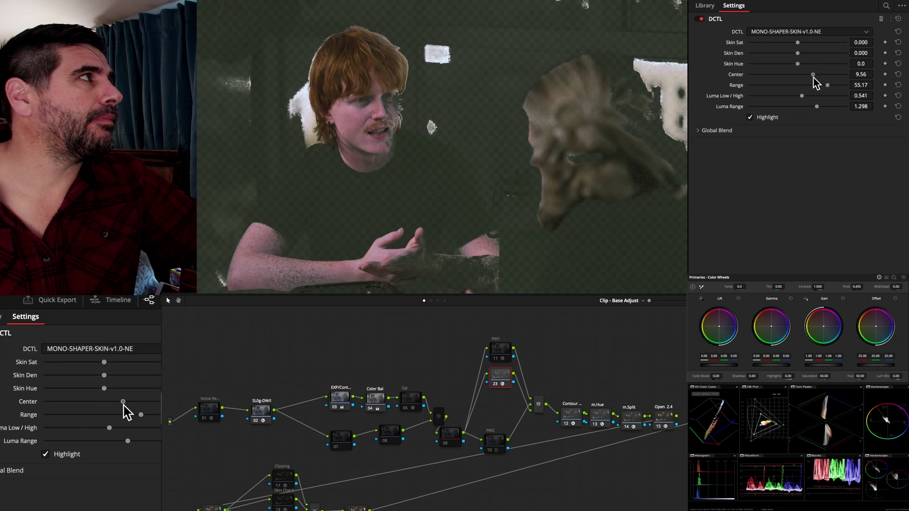
drag(842, 75, 814, 106)
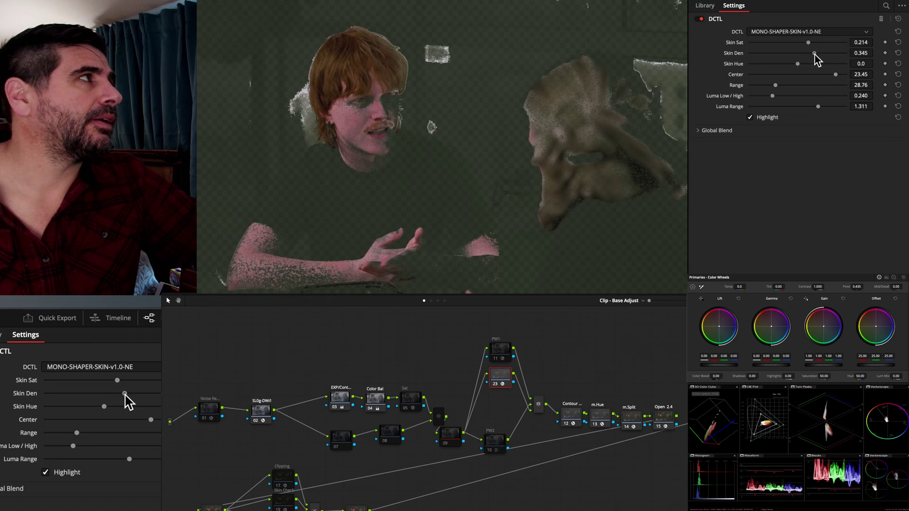
click(500, 350)
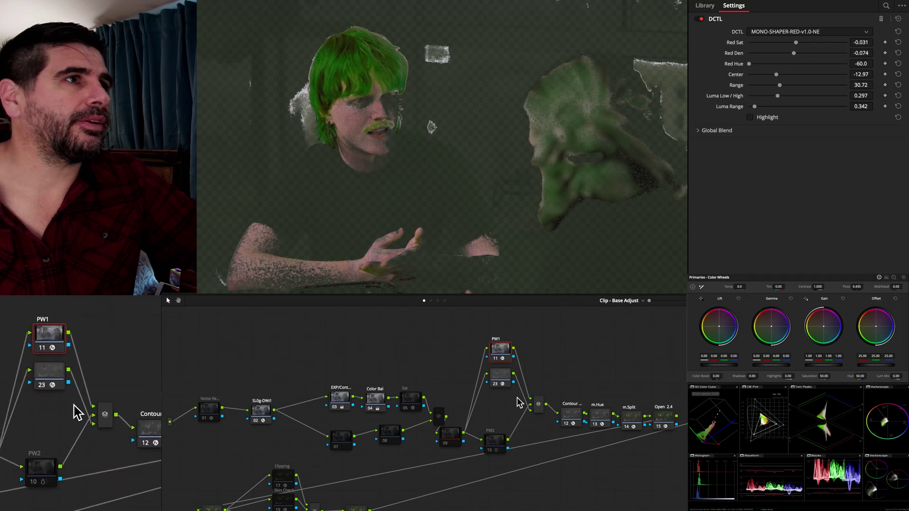
Turn off node 23's matte and set Skin Sat and Skin Den to 0.197, Skin Hue -8.1.
click(509, 377)
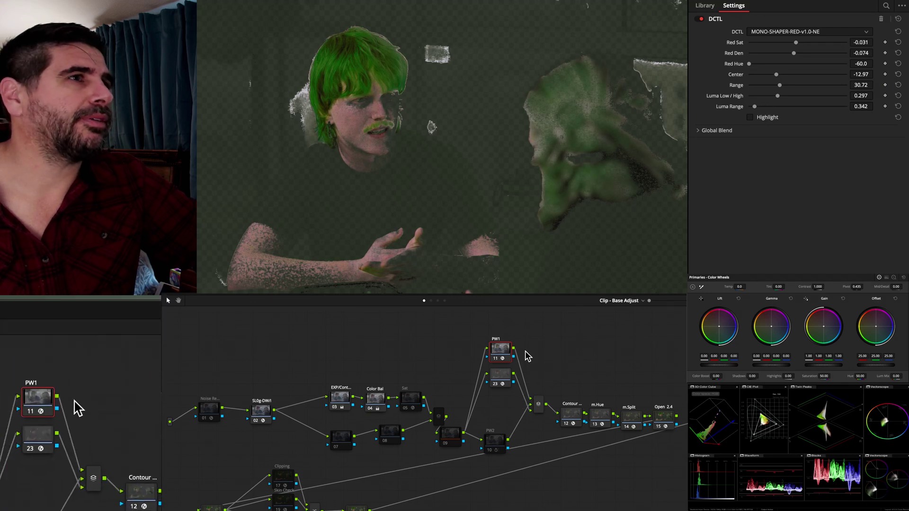
click(761, 118)
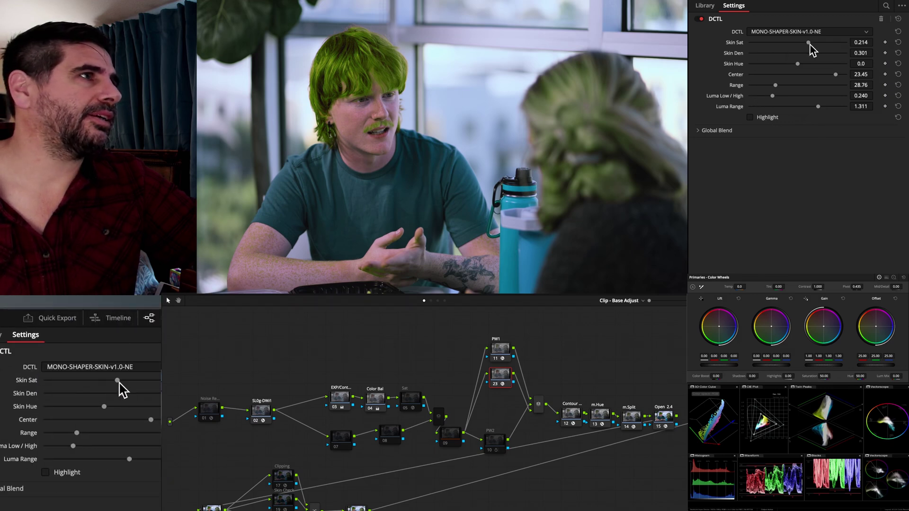
mouse_move(799, 44)
mouse_down()
mouse_move(811, 43)
mouse_move(786, 43)
mouse_move(822, 35)
mouse_move(807, 37)
mouse_up()
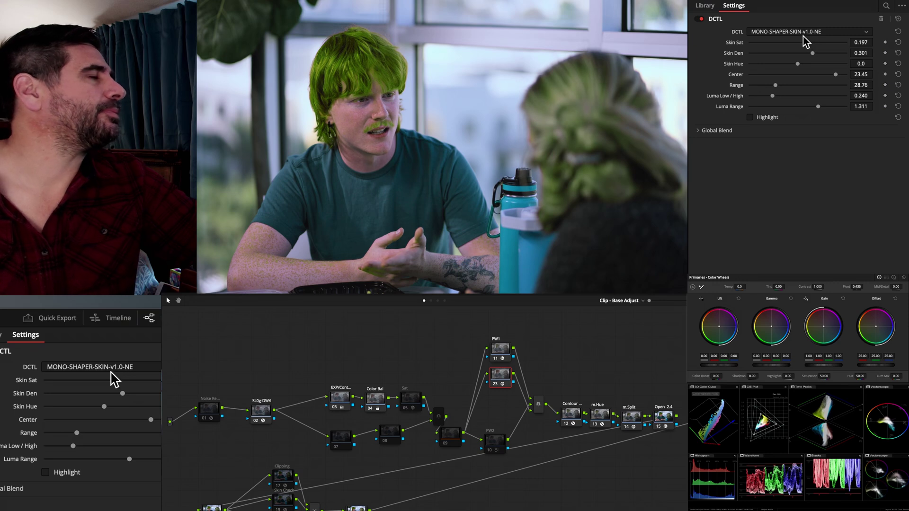
drag(811, 53, 814, 55)
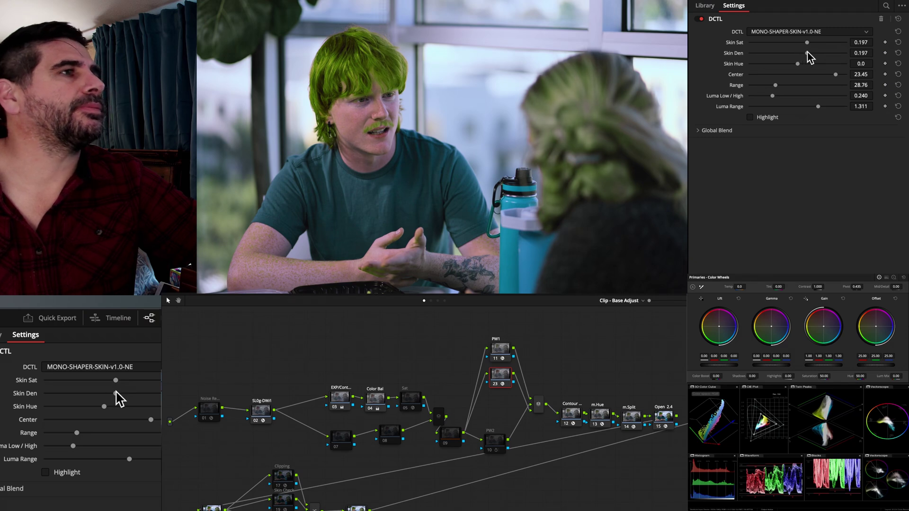
drag(797, 64, 824, 66)
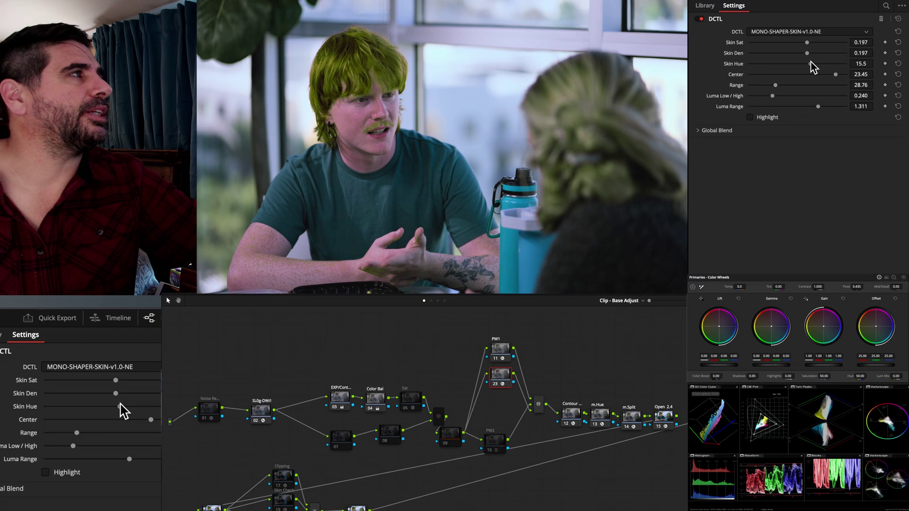
drag(814, 61, 791, 67)
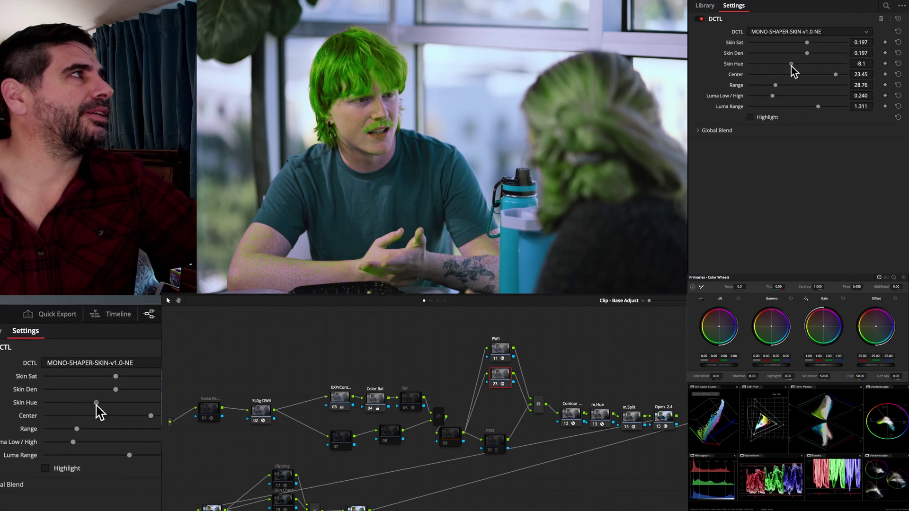